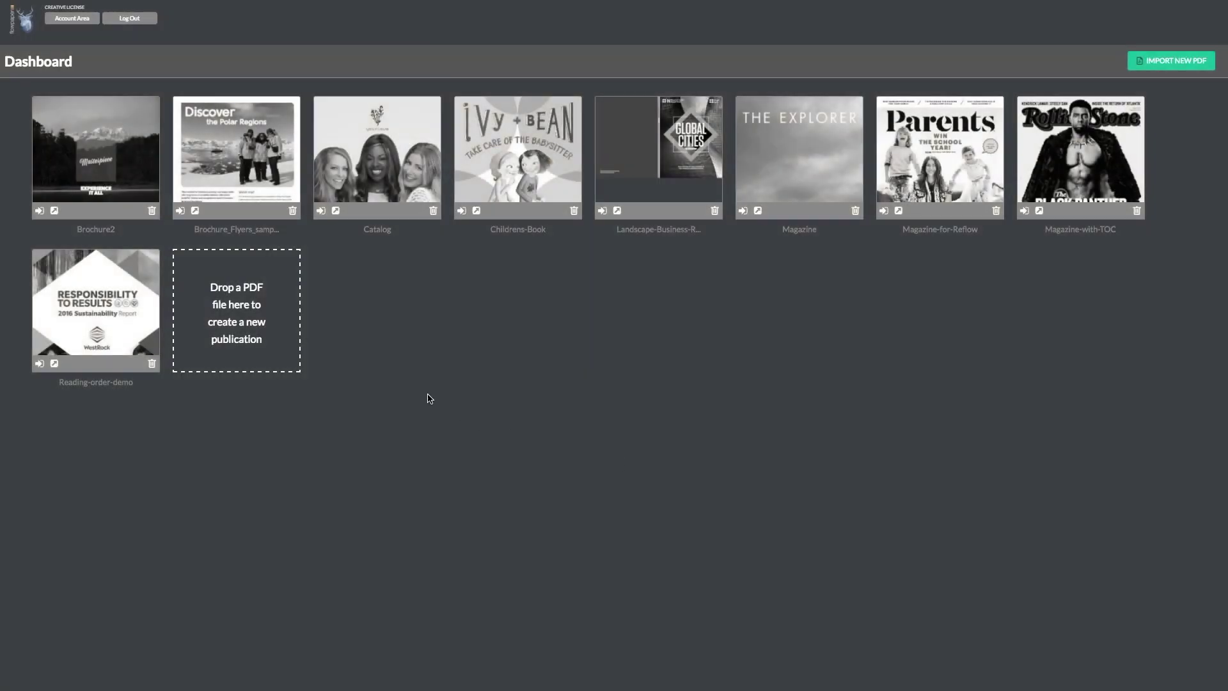
# - Import Brochure2.pdf with the Catalog Sliding Pages template, using the PDF's own fonts, and render it
pyautogui.click(229, 326)
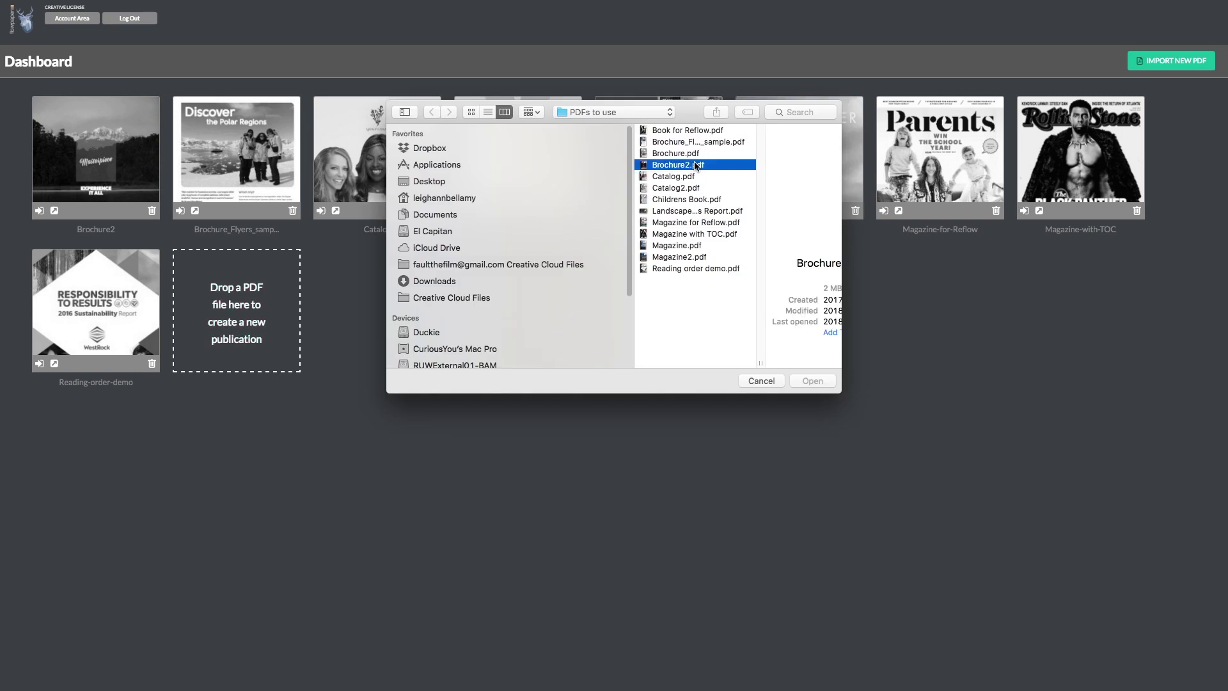
pyautogui.click(813, 380)
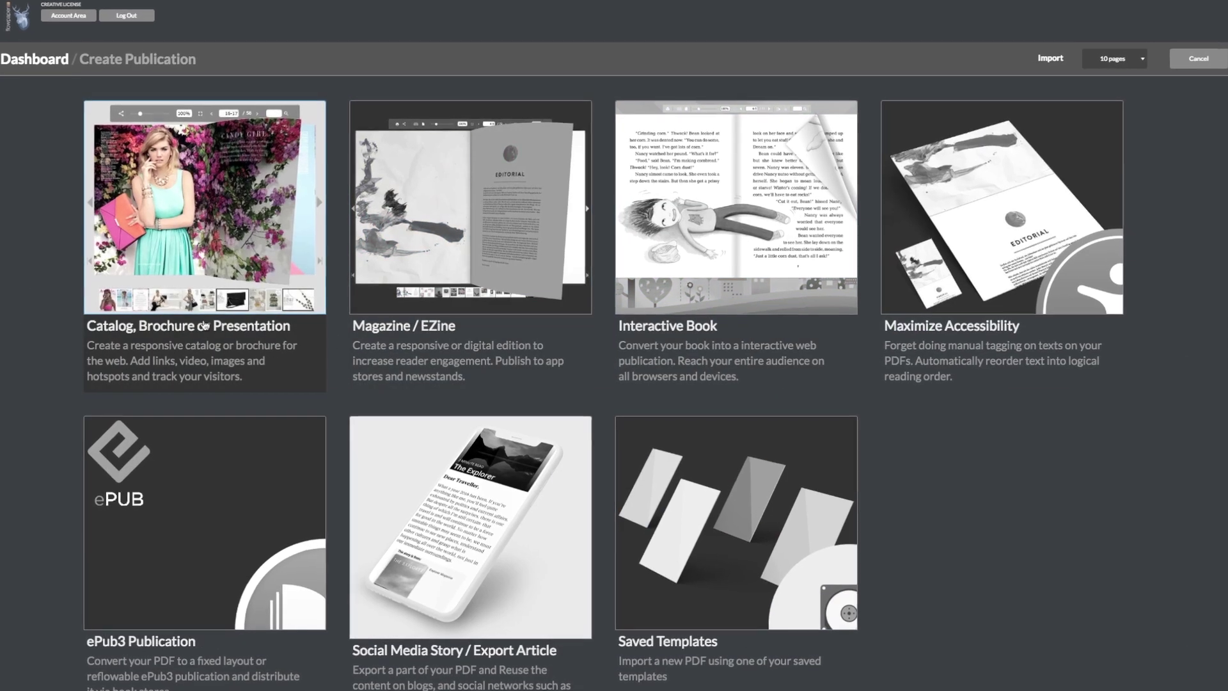
pyautogui.click(203, 326)
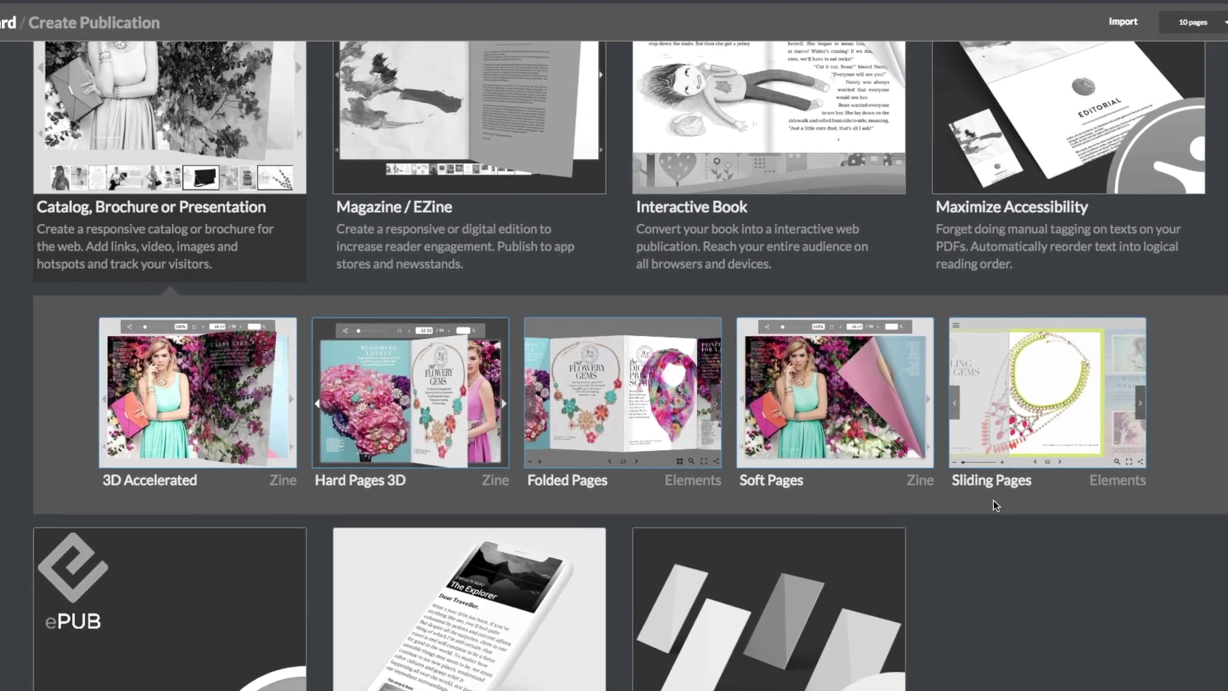
pyautogui.click(978, 427)
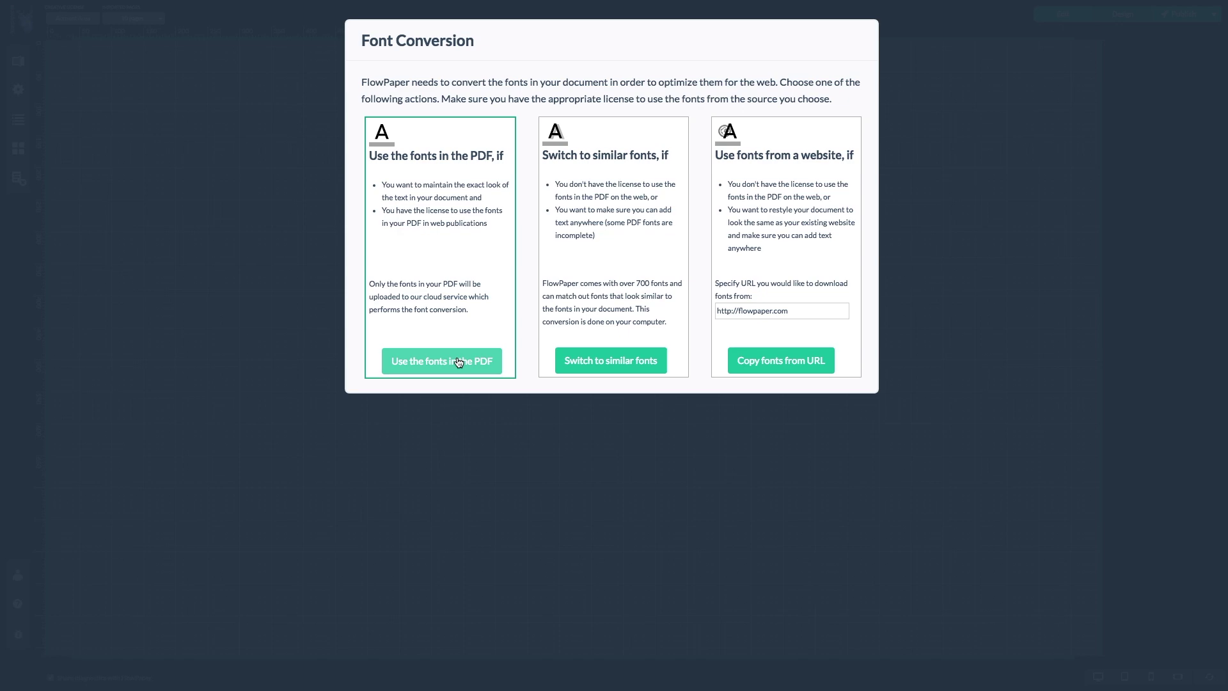
pyautogui.click(446, 363)
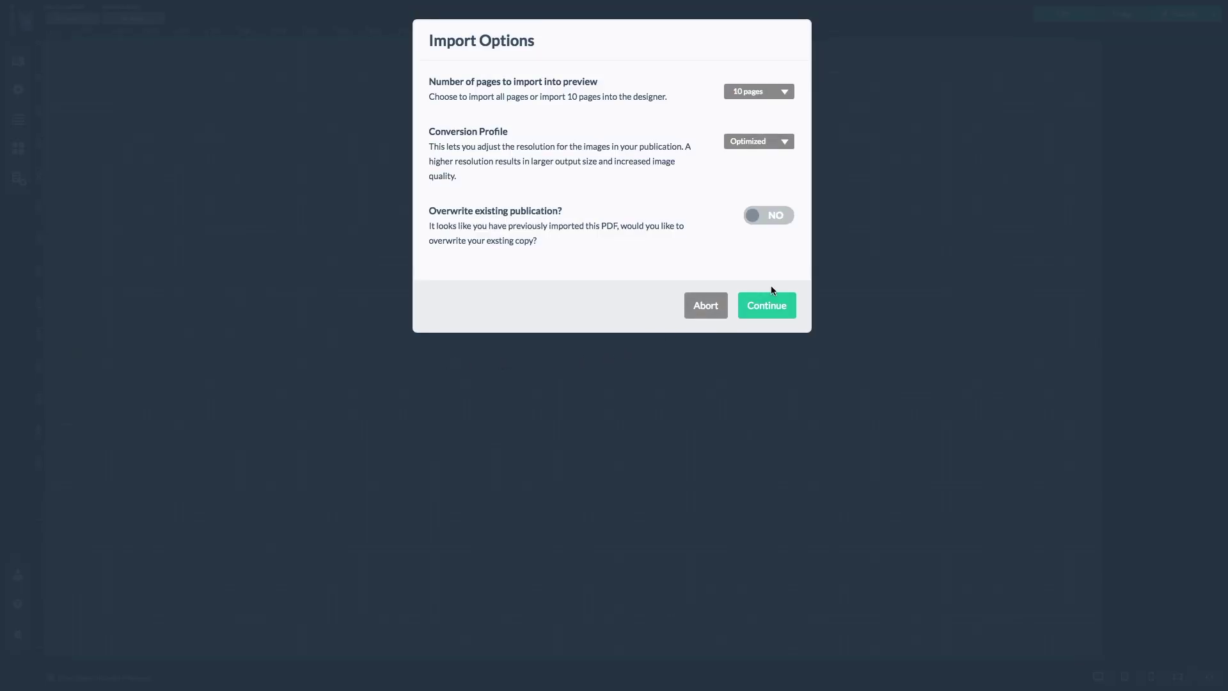
pyautogui.click(781, 312)
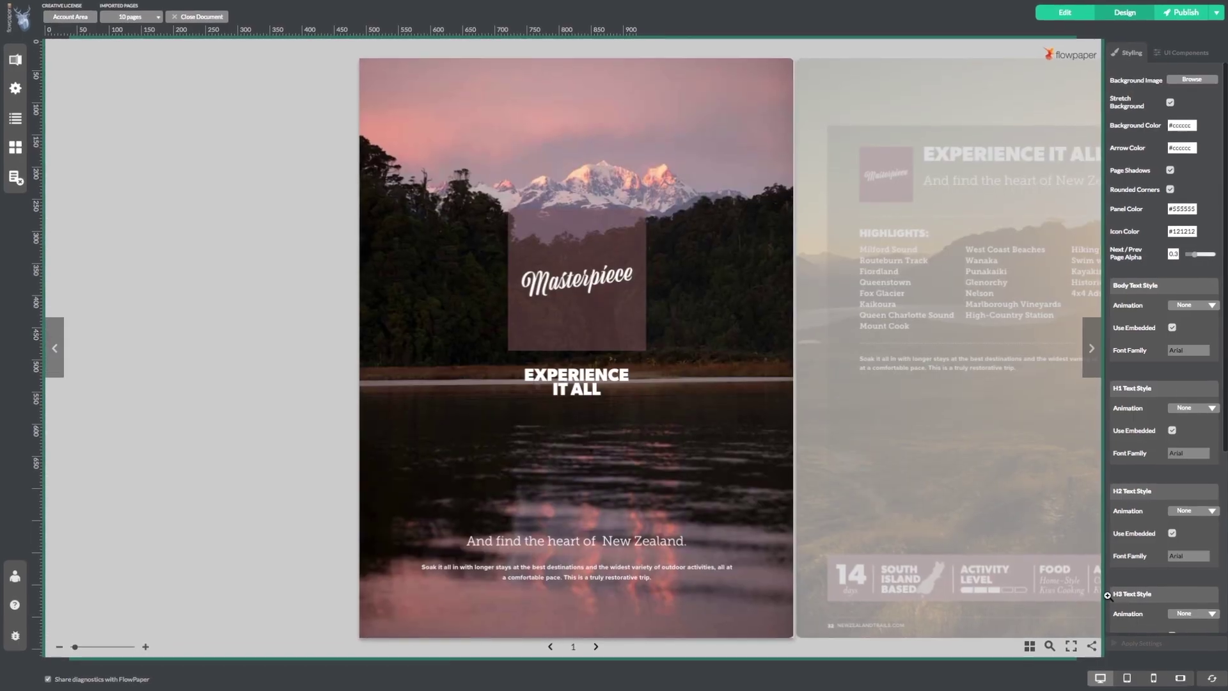
# - Turn to the pages 2-3 spread and switch to the page editor
pyautogui.click(1098, 350)
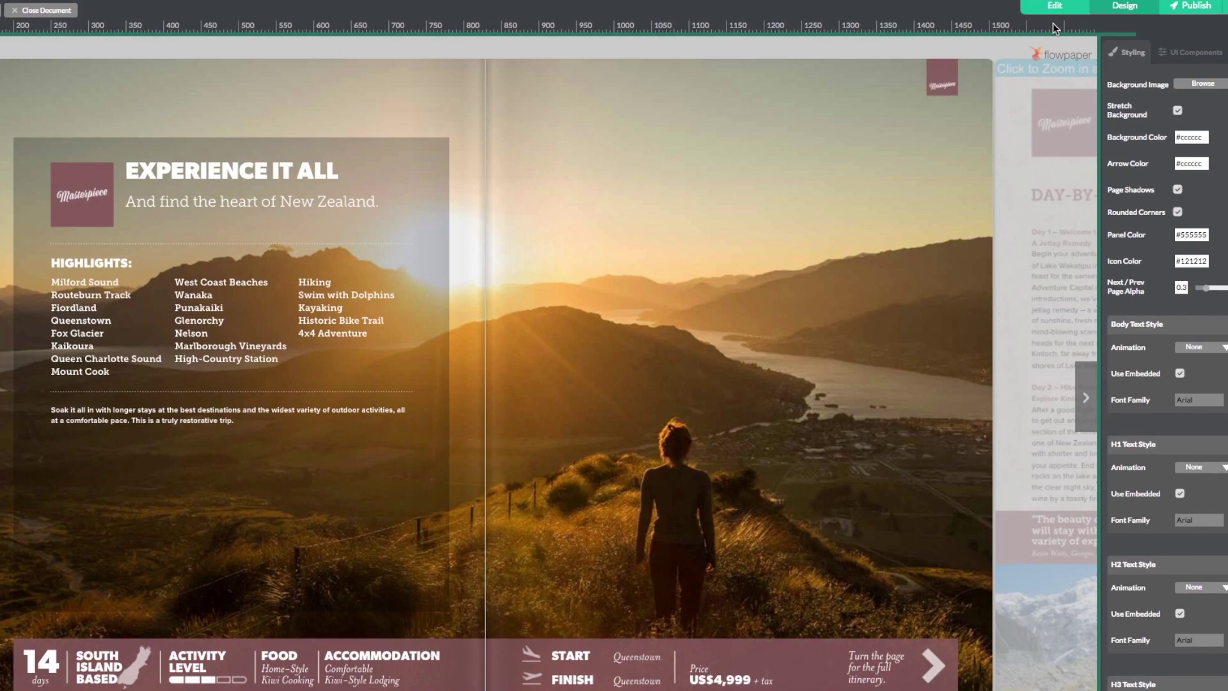
pyautogui.click(1056, 7)
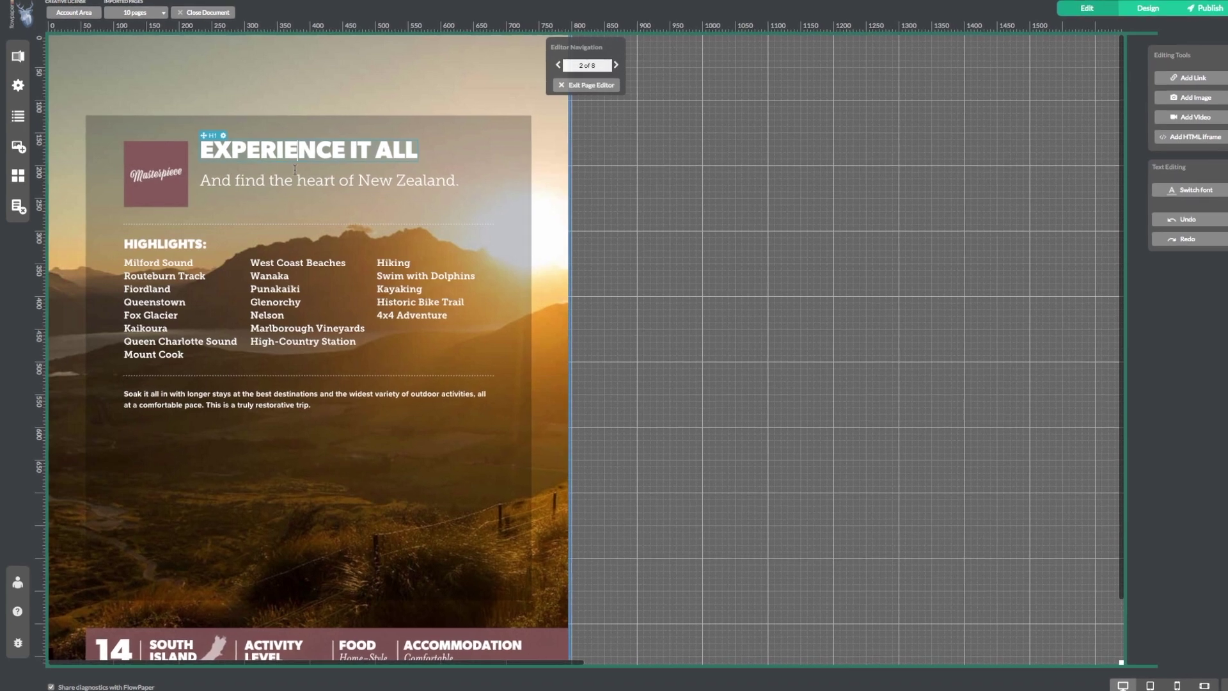
pyautogui.click(220, 181)
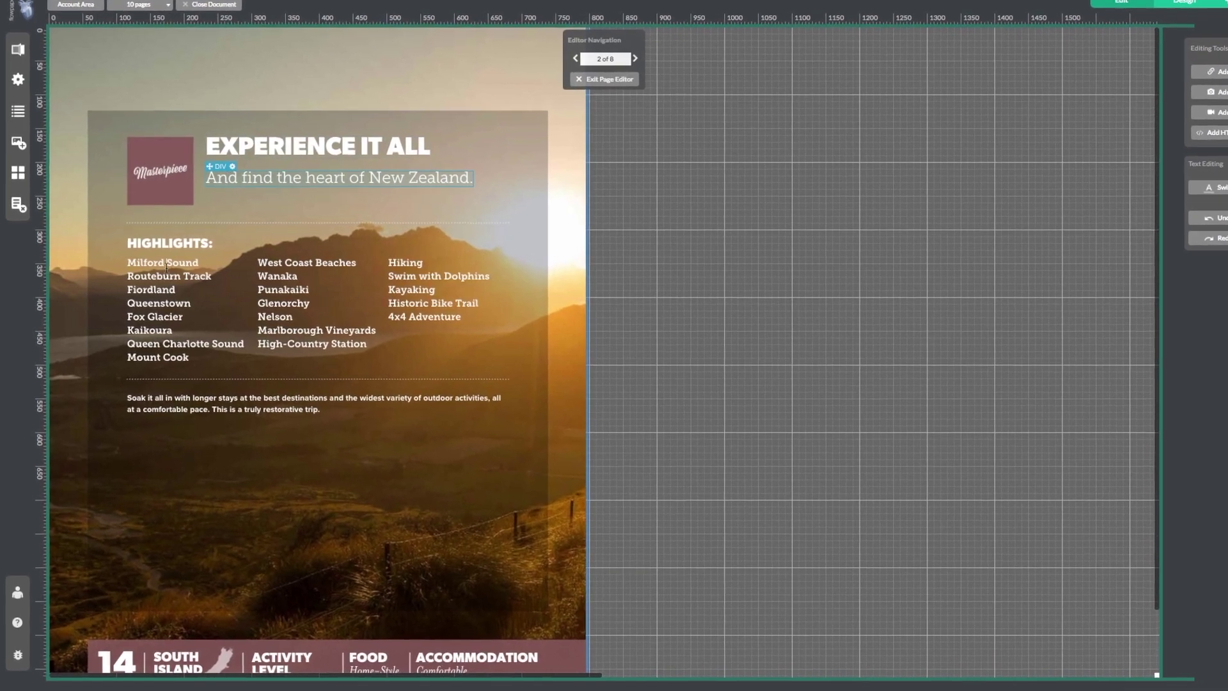
pyautogui.click(158, 291)
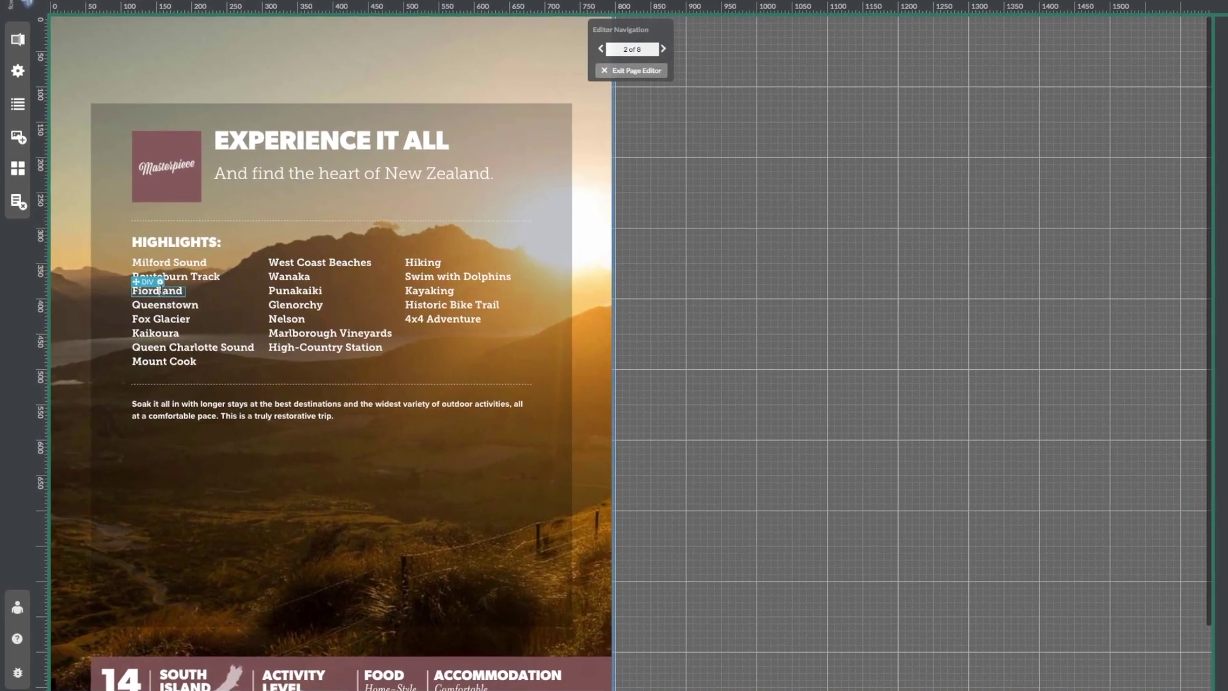
pyautogui.click(250, 127)
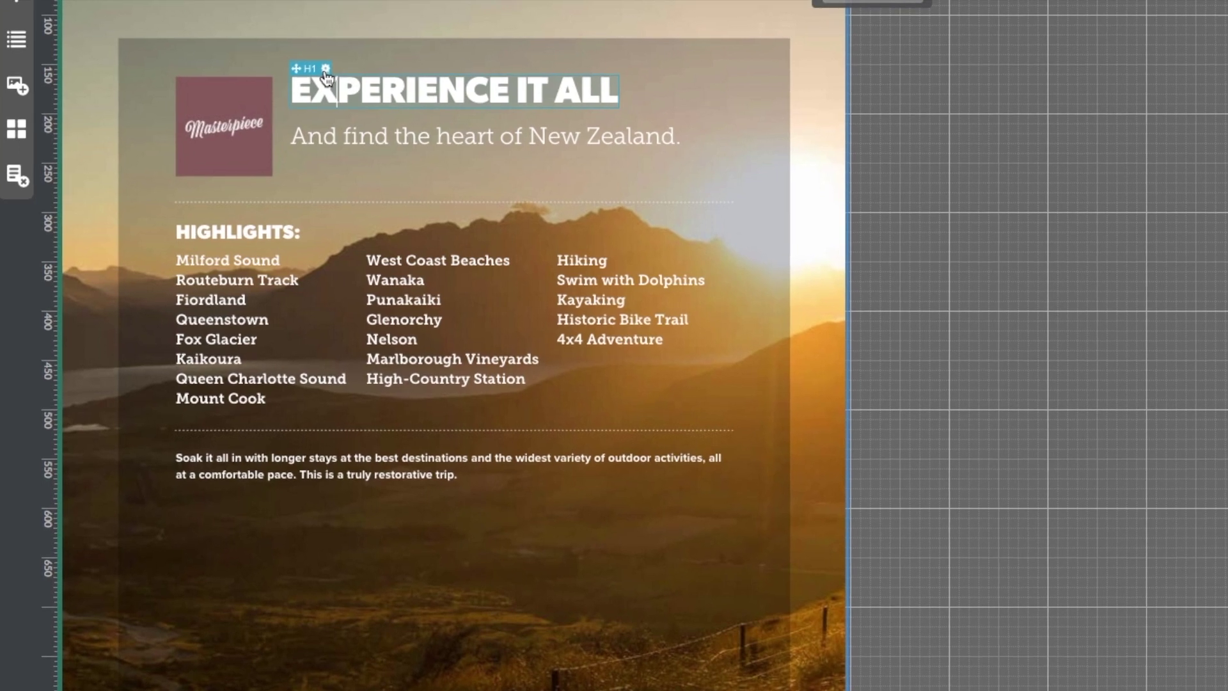
pyautogui.click(321, 71)
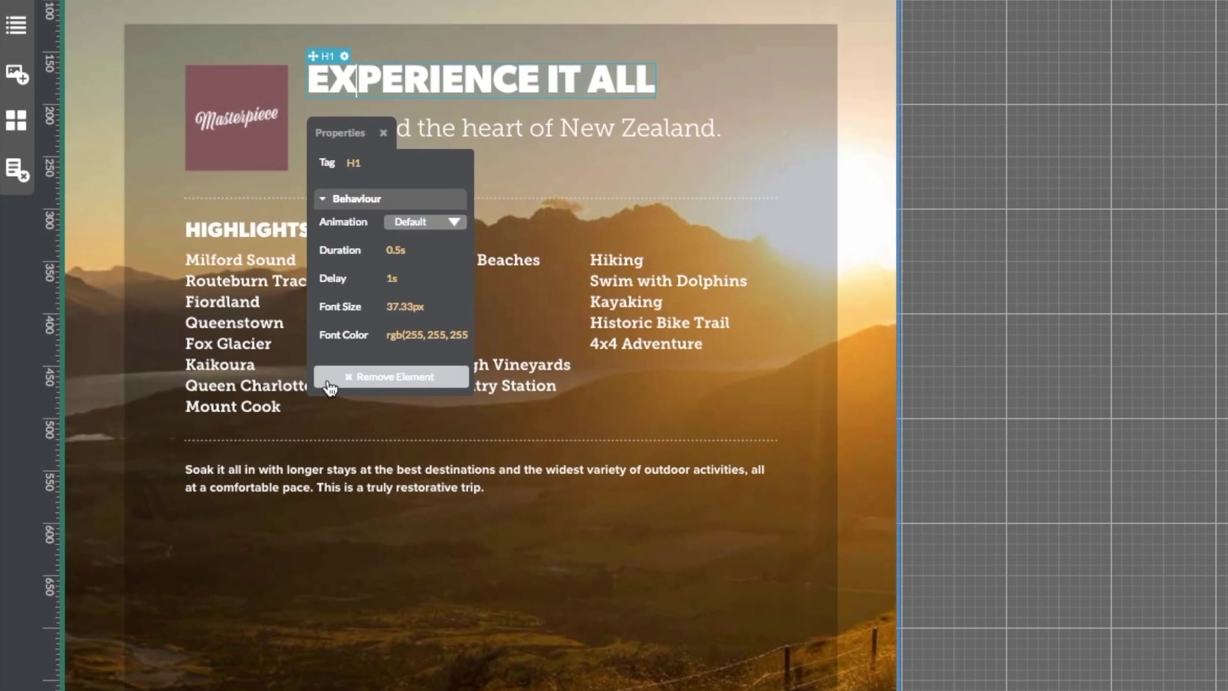
pyautogui.click(395, 130)
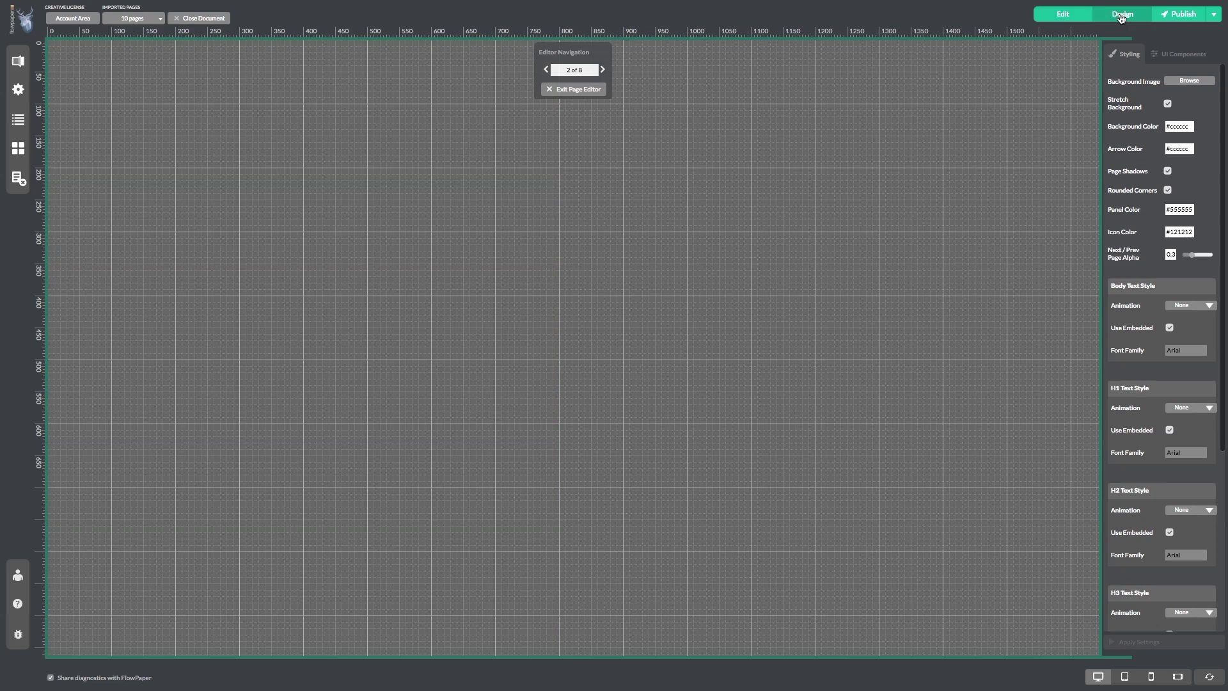
# - Set the H1 Text Style animation to 3D Rotate, apply it, and preview it on spread 2-3
pyautogui.click(1045, 23)
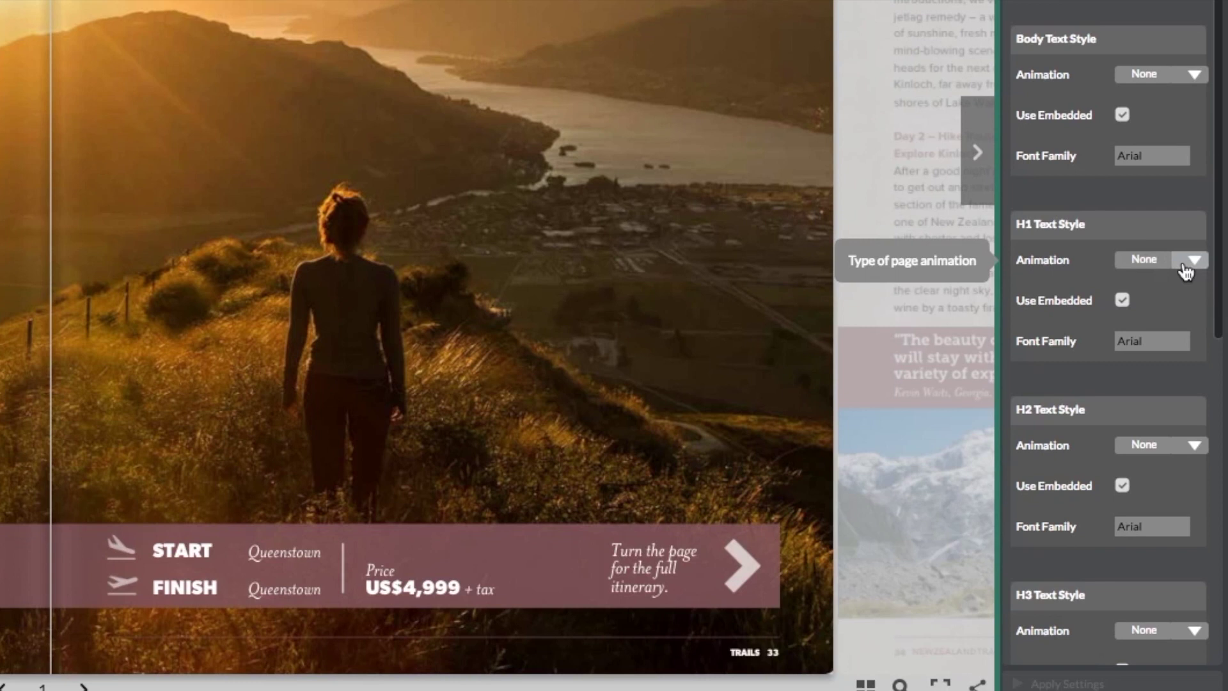
pyautogui.click(1177, 280)
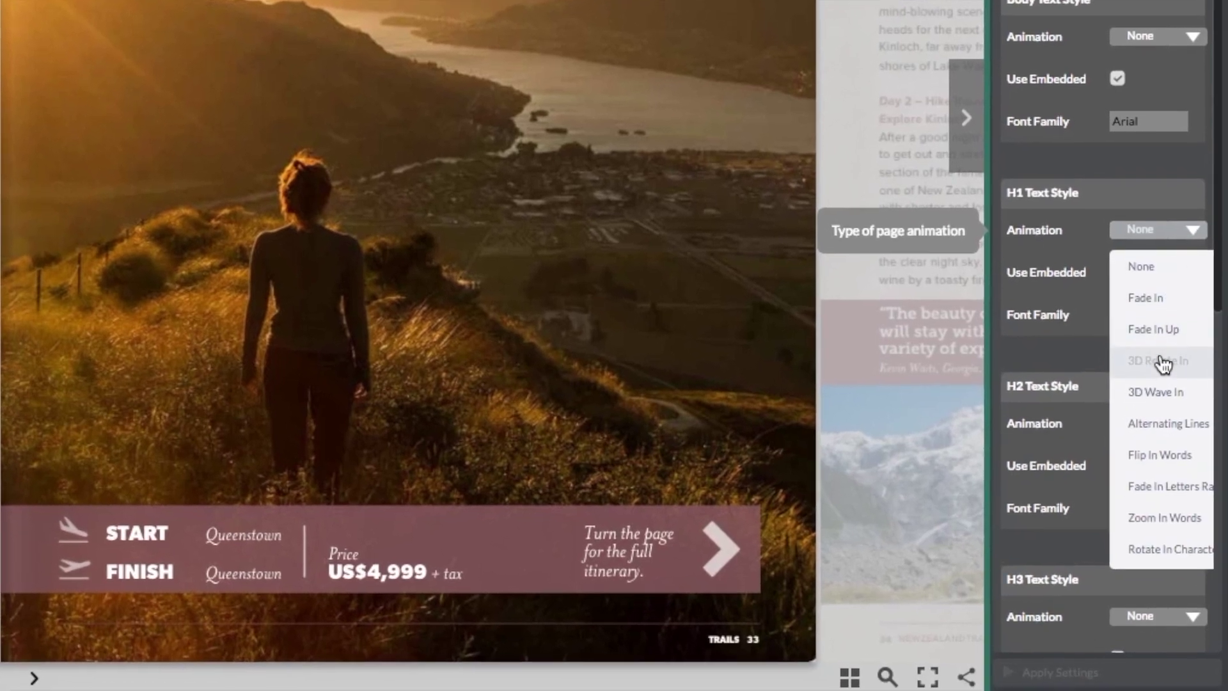
pyautogui.click(1158, 356)
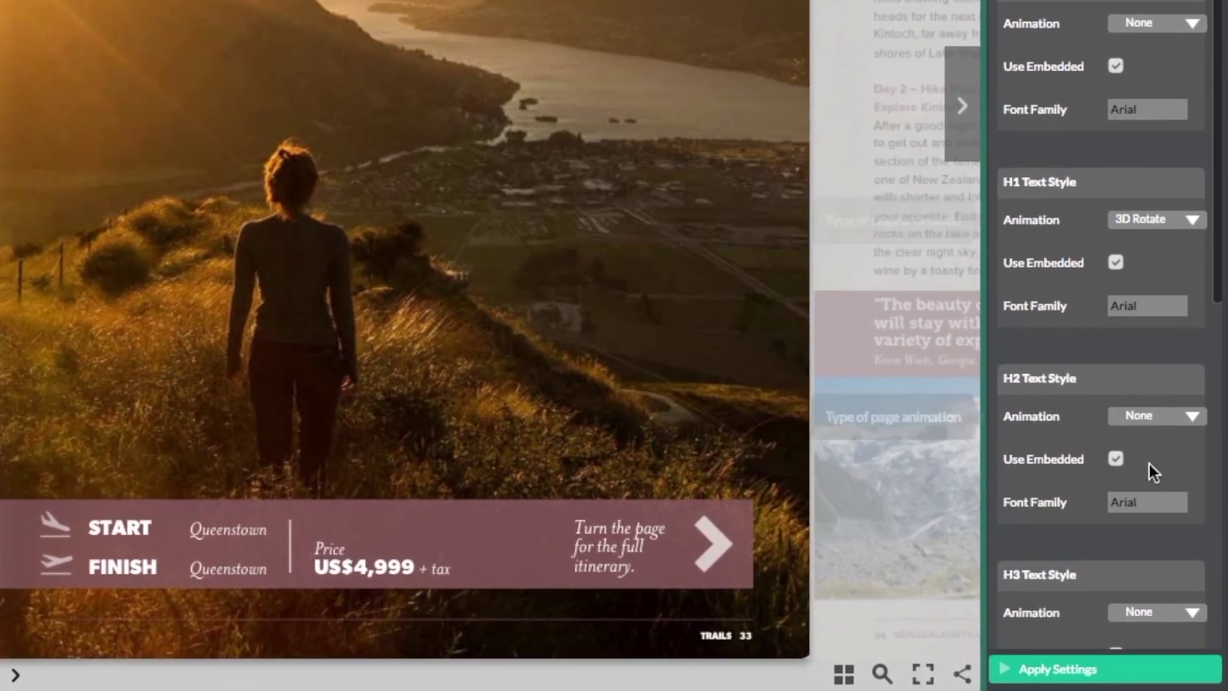
pyautogui.click(1046, 669)
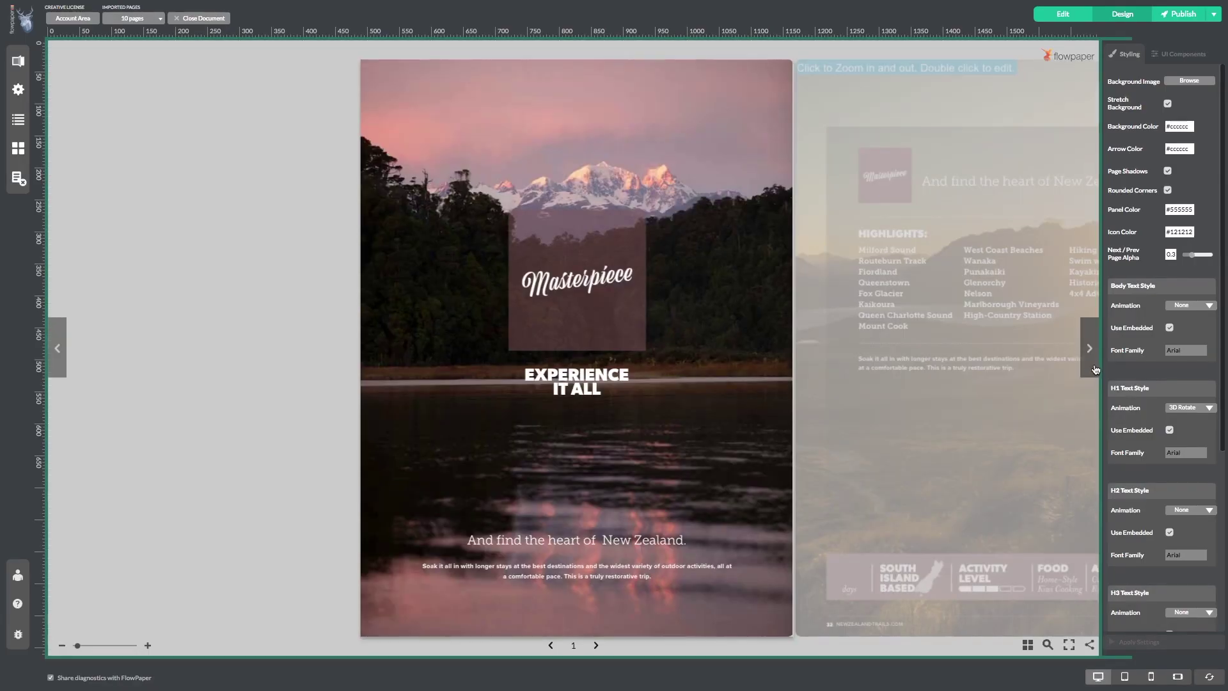
pyautogui.click(1096, 369)
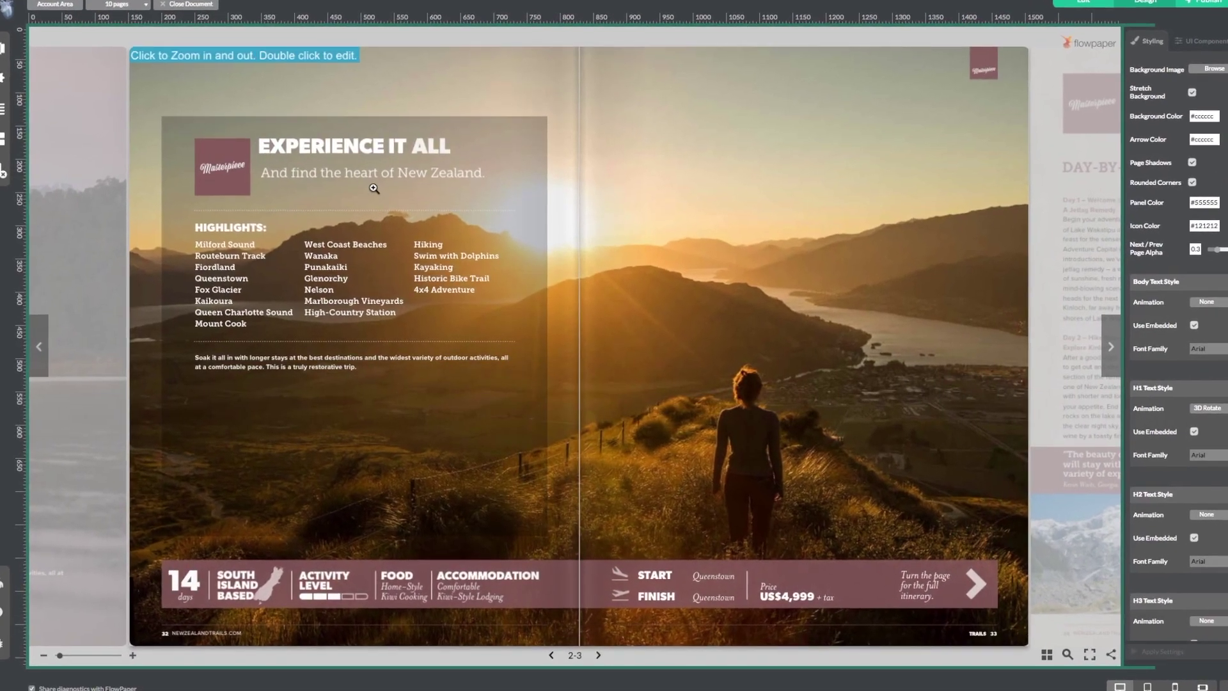
# - On spread 4-5, set the Body Text Style animation to Fade In Up and apply the settings
pyautogui.click(1122, 346)
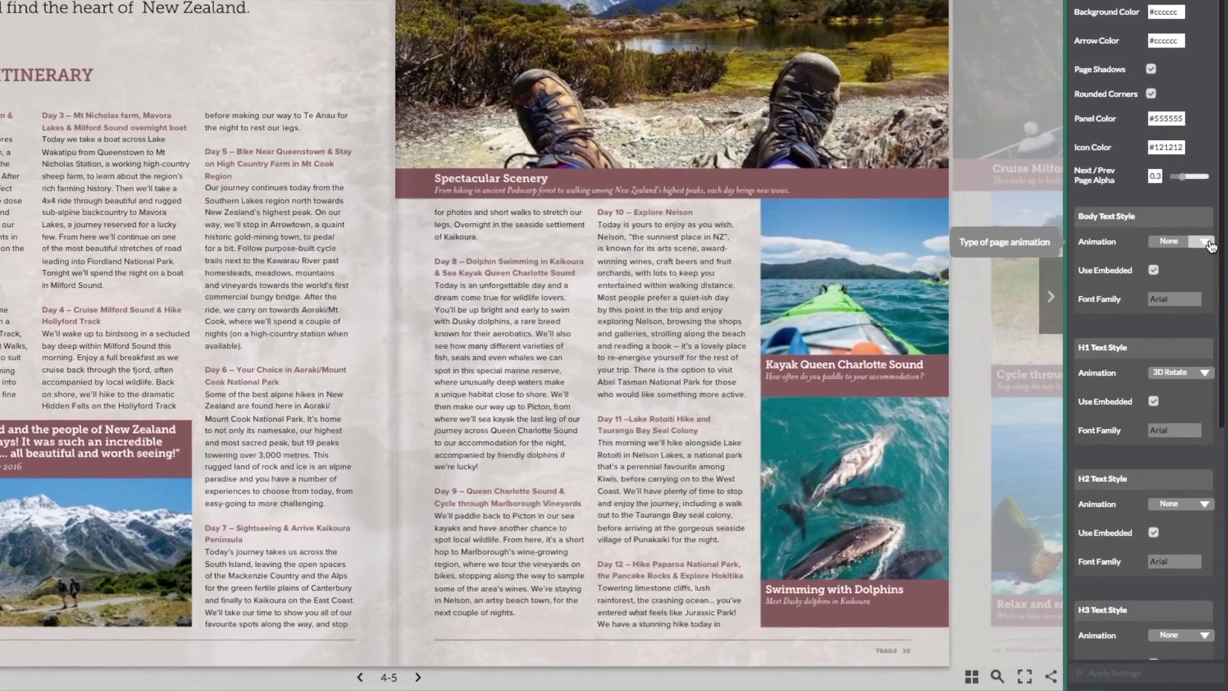
pyautogui.click(1207, 259)
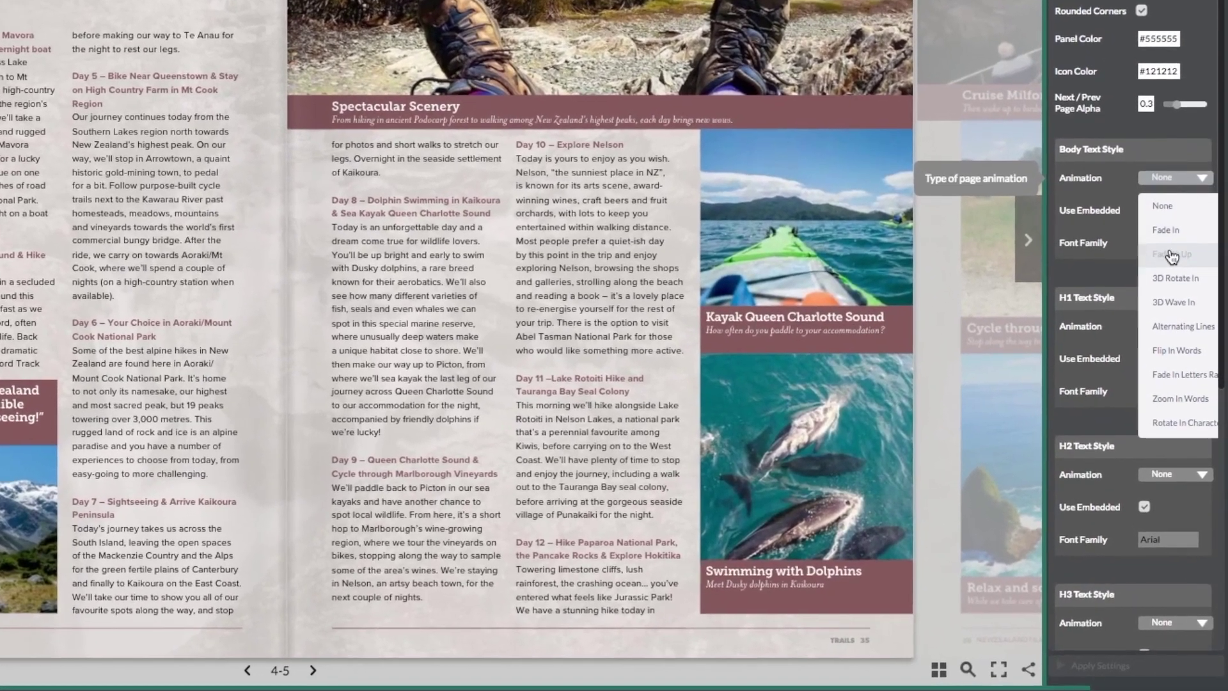
pyautogui.click(1173, 264)
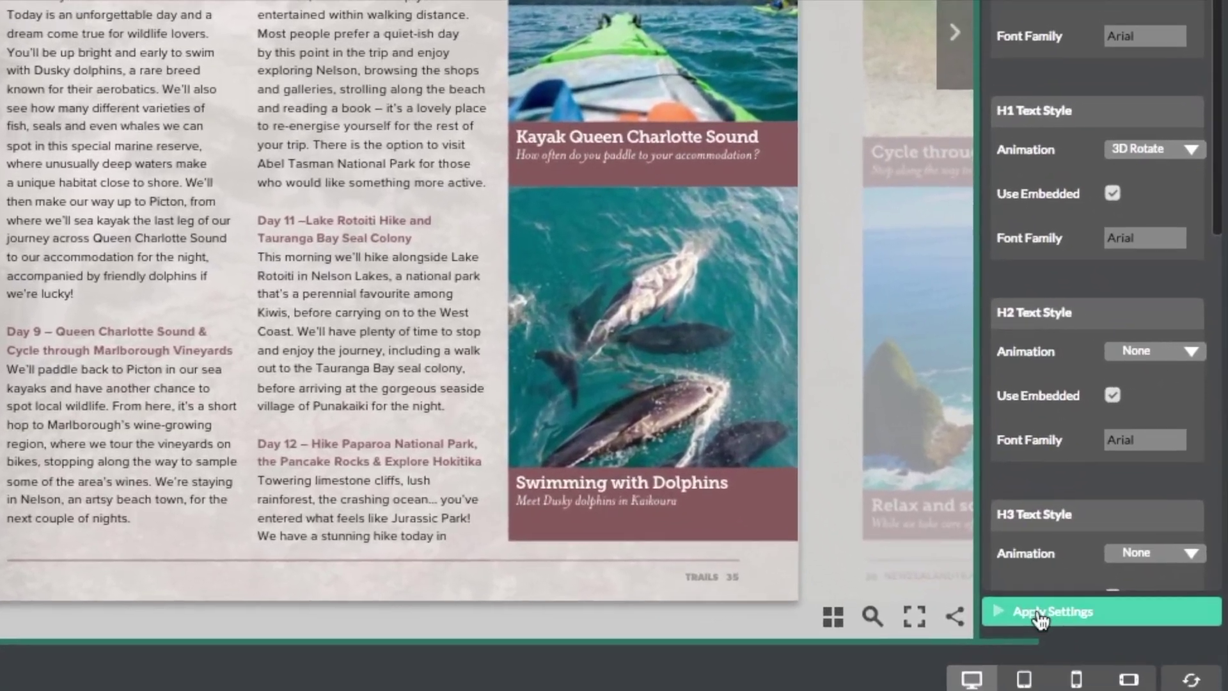
pyautogui.click(1051, 628)
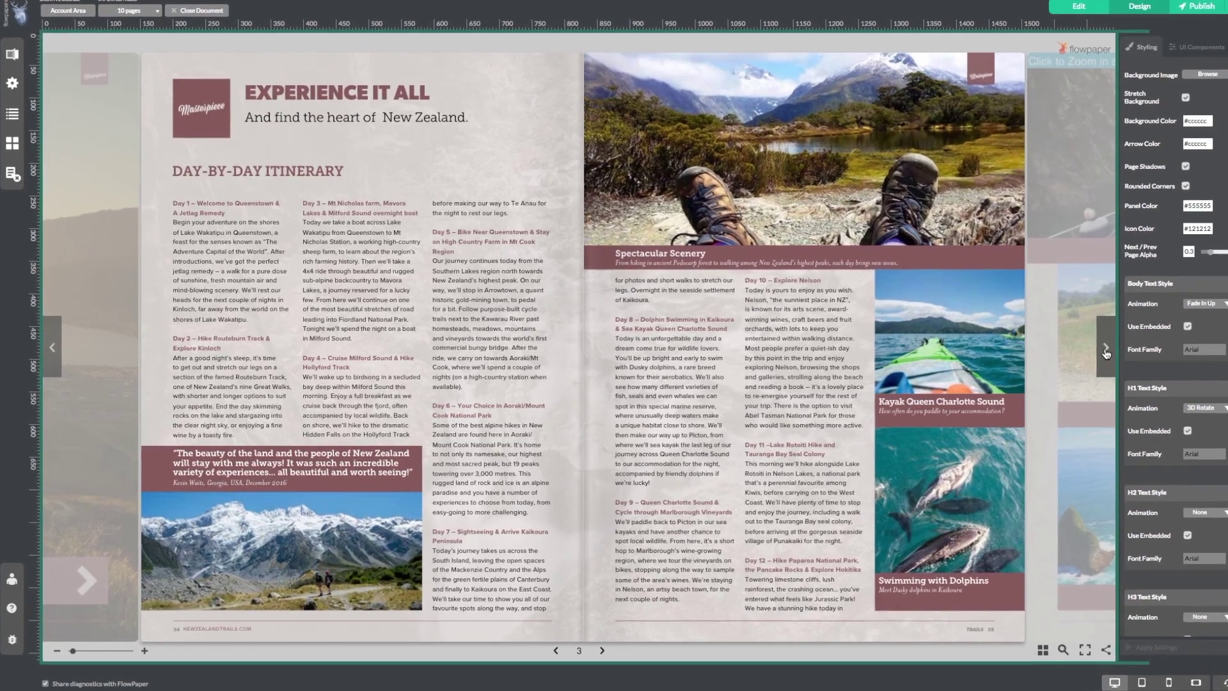
pyautogui.click(1097, 348)
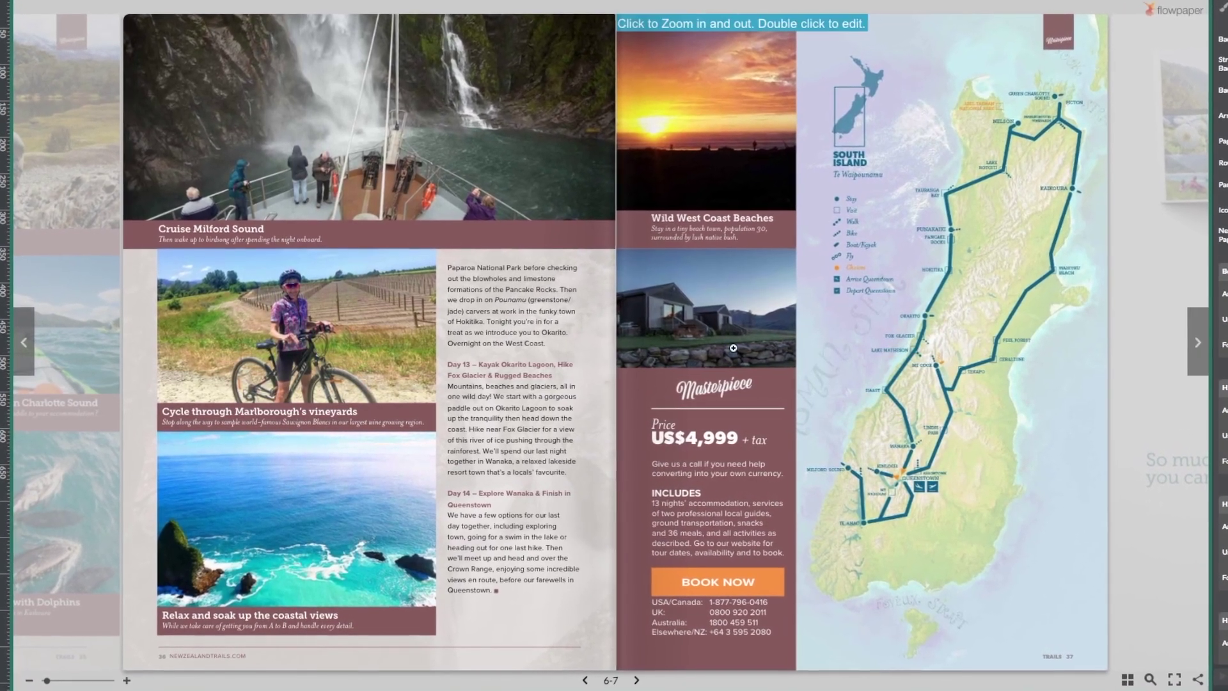
pyautogui.click(27, 351)
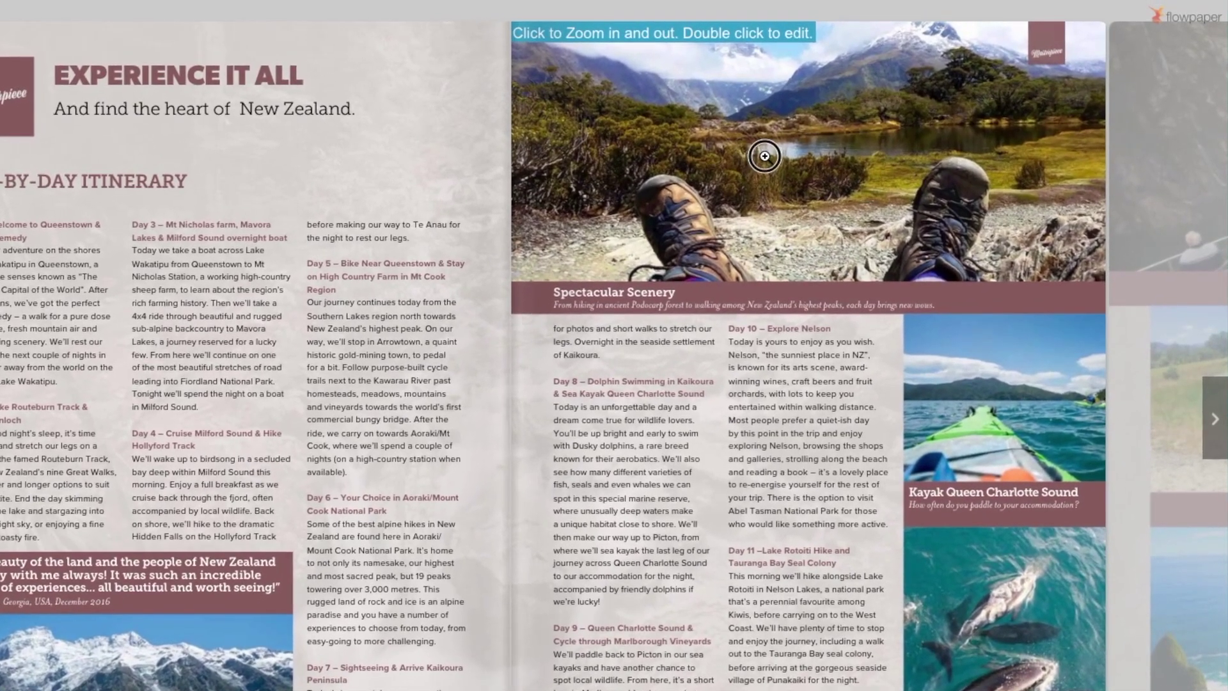
# - Open page 5 for editing, begin Add Video, and select the 100% Pure New Zealand YouTube URL
pyautogui.doubleClick(764, 156)
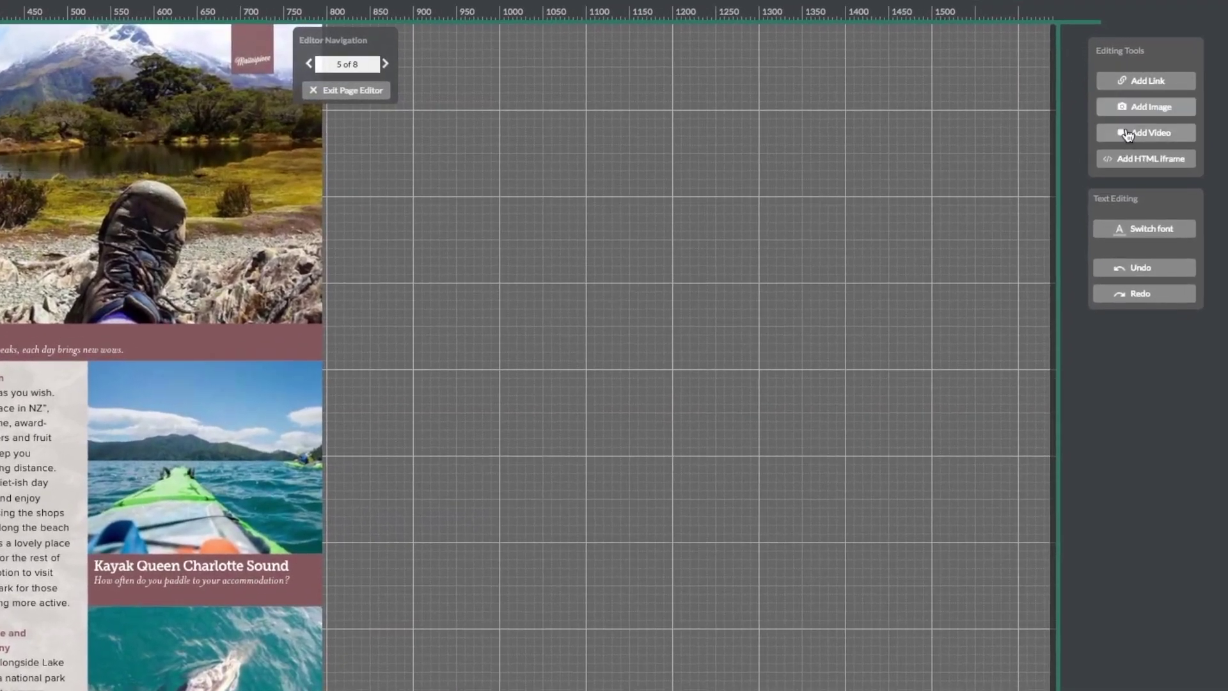
pyautogui.click(1129, 133)
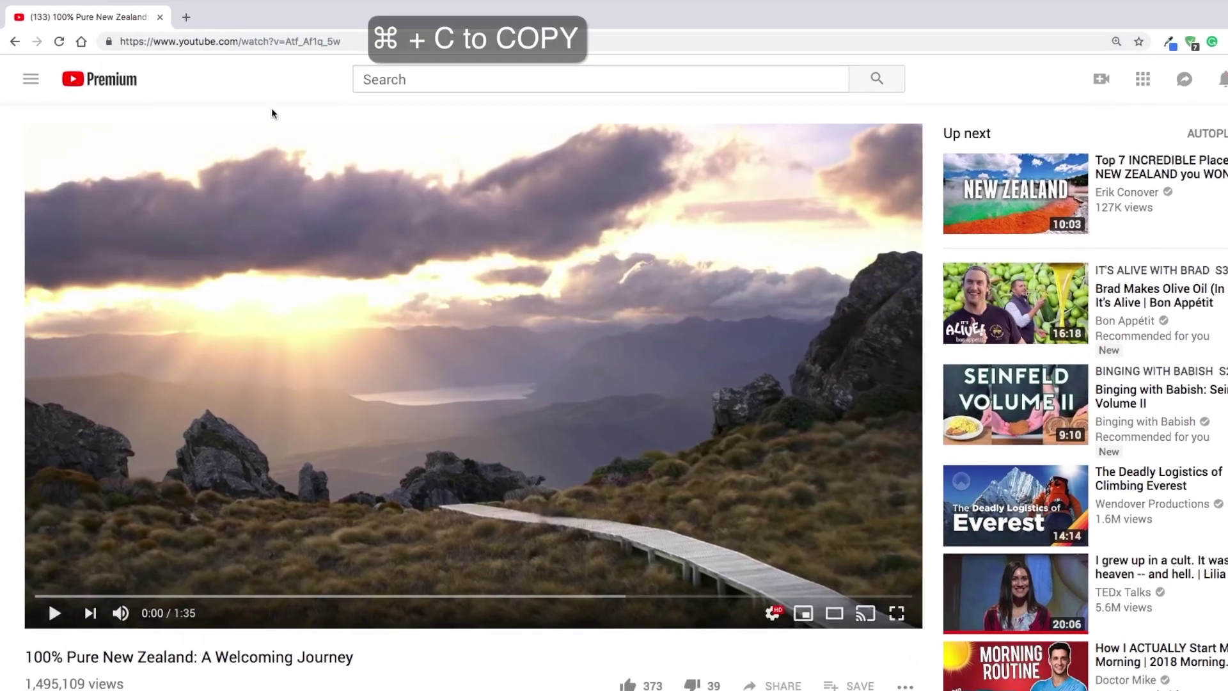
pyautogui.click(228, 44)
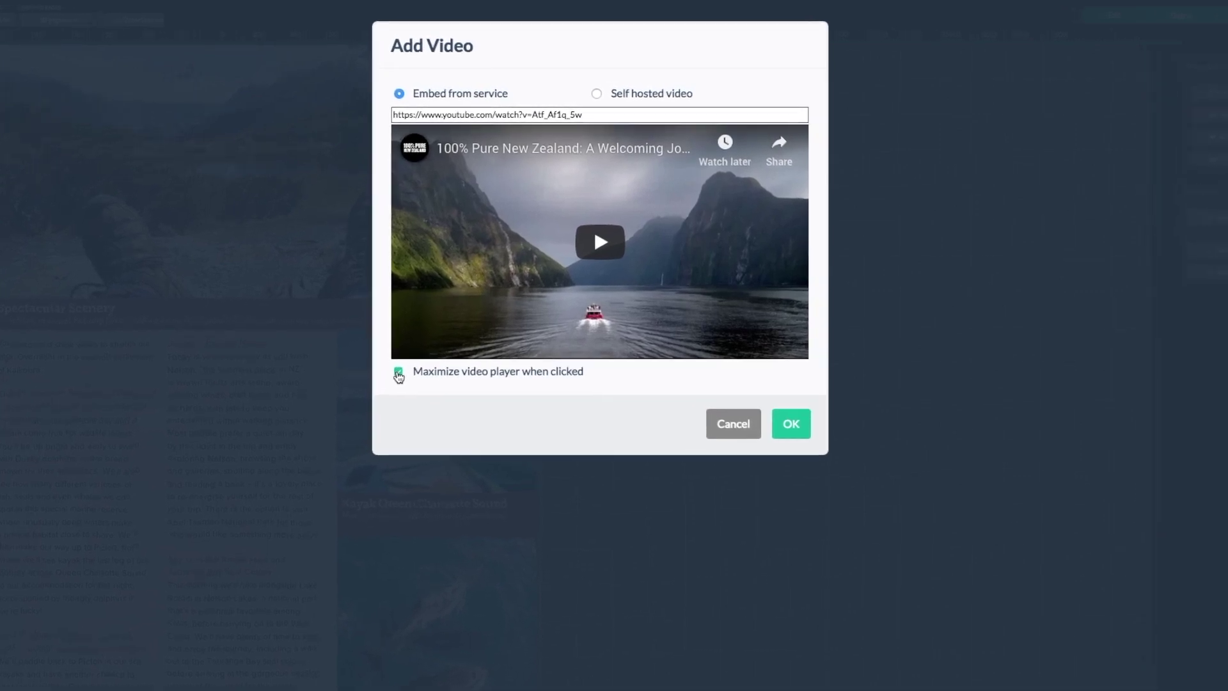
# - Embed the YouTube video and move its box over page 5's top photo above Spectacular Scenery
pyautogui.click(794, 439)
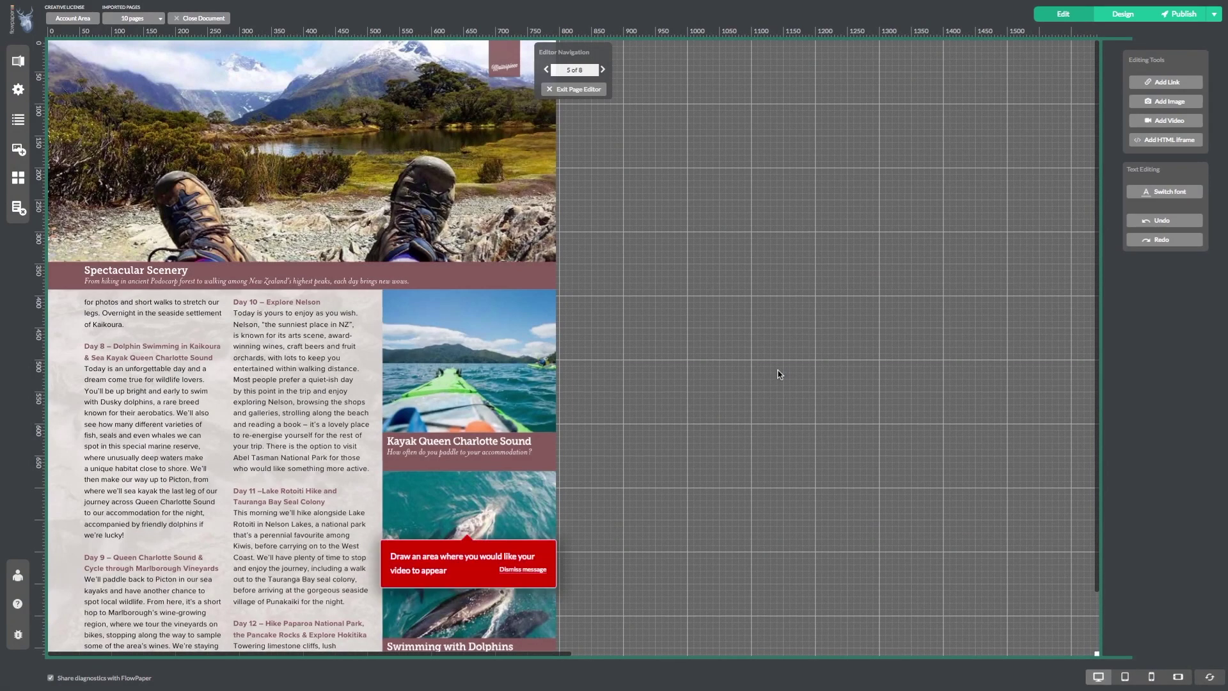
pyautogui.moveTo(52, 49)
pyautogui.mouseDown()
pyautogui.moveTo(136, 97)
pyautogui.moveTo(458, 369)
pyautogui.moveTo(585, 451)
pyautogui.mouseUp()
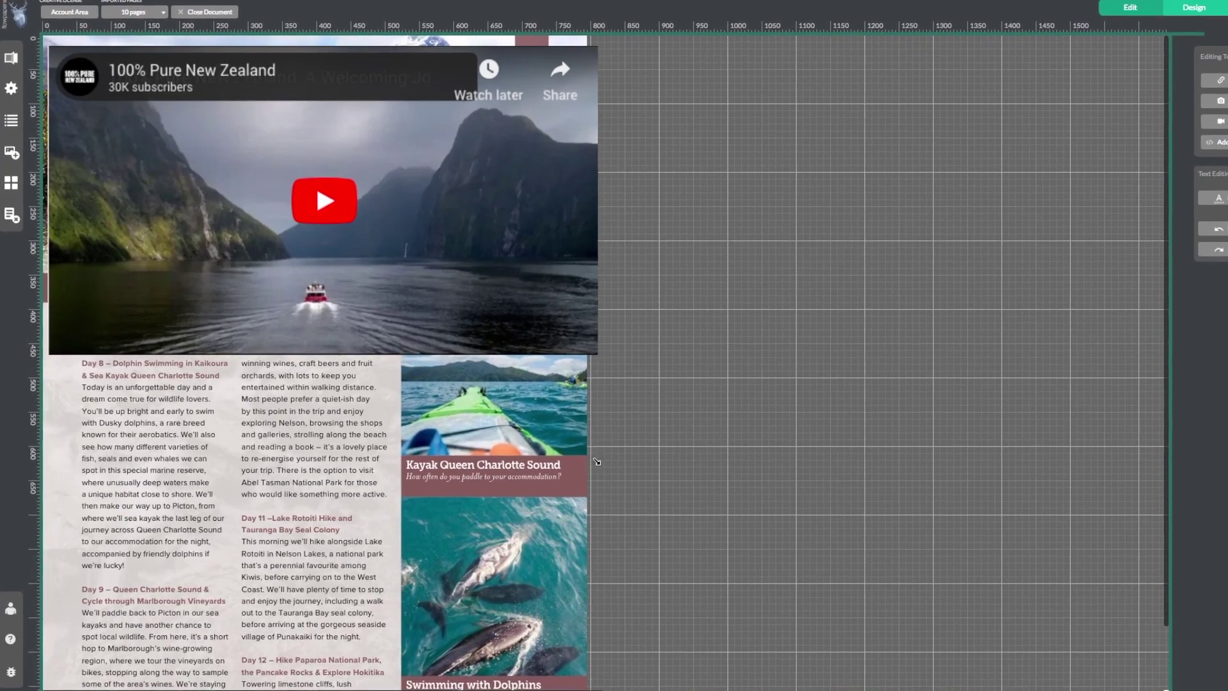
pyautogui.click(251, 272)
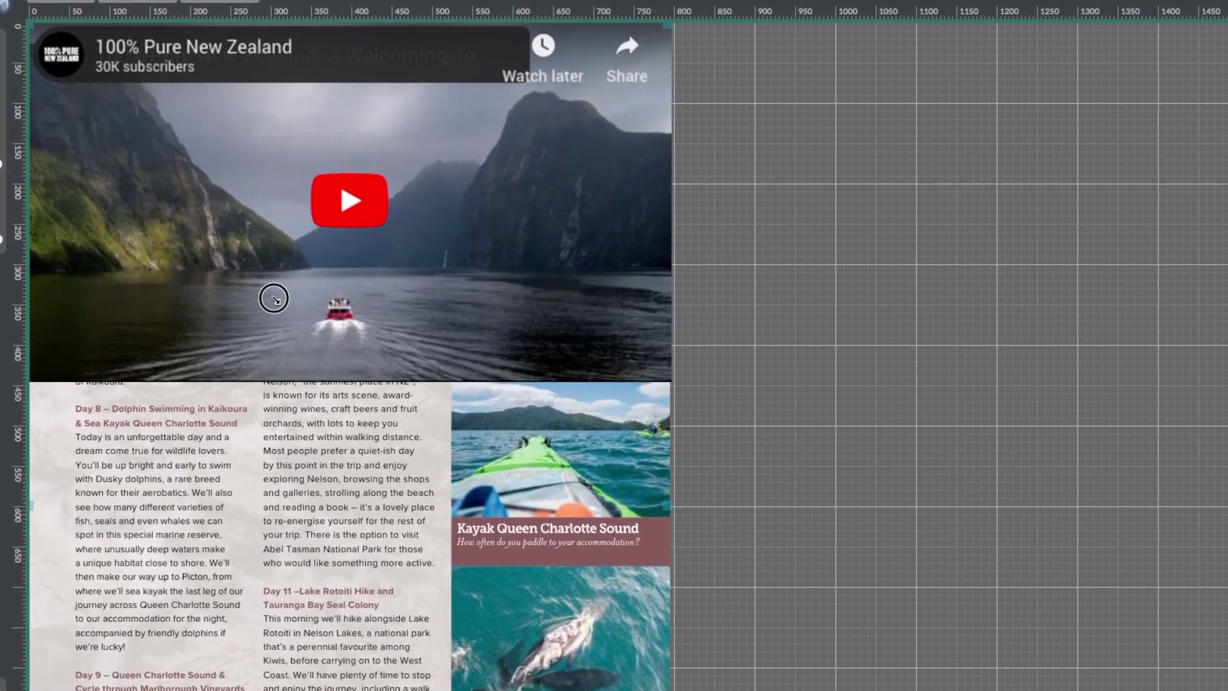
pyautogui.moveTo(274, 298); pyautogui.dragTo(275, 218)
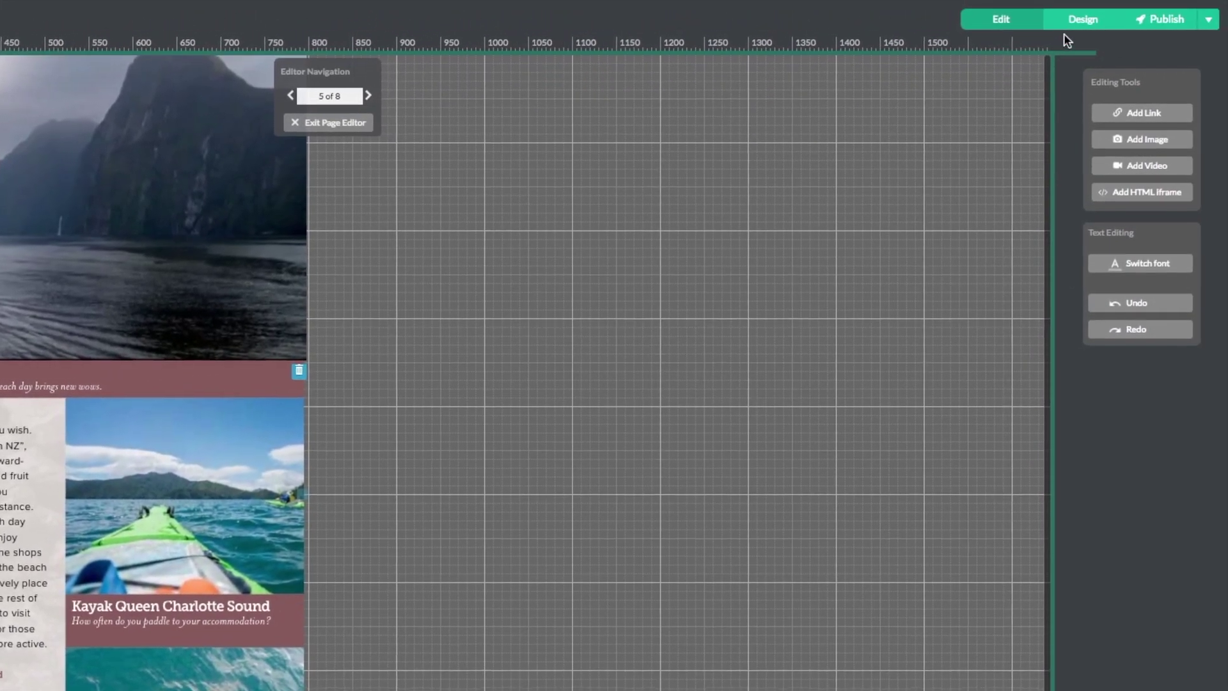
# - Save the page 5 edits, test-play the embedded YouTube video, then close the player
pyautogui.click(1070, 23)
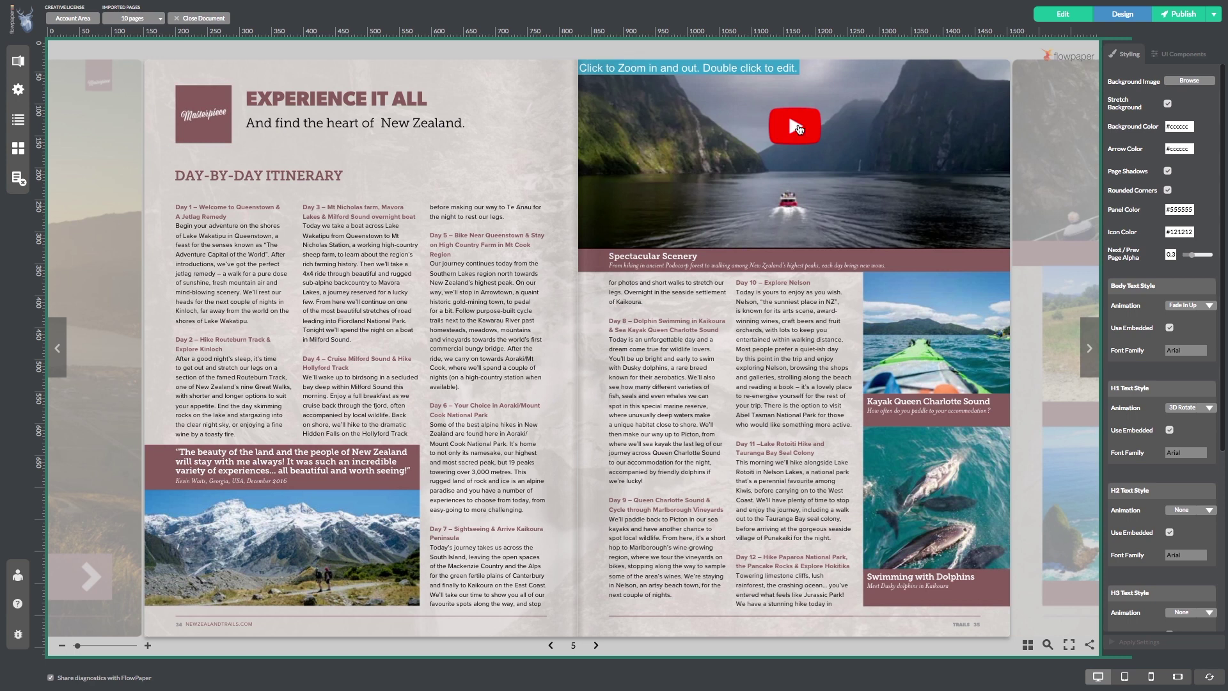
pyautogui.click(797, 126)
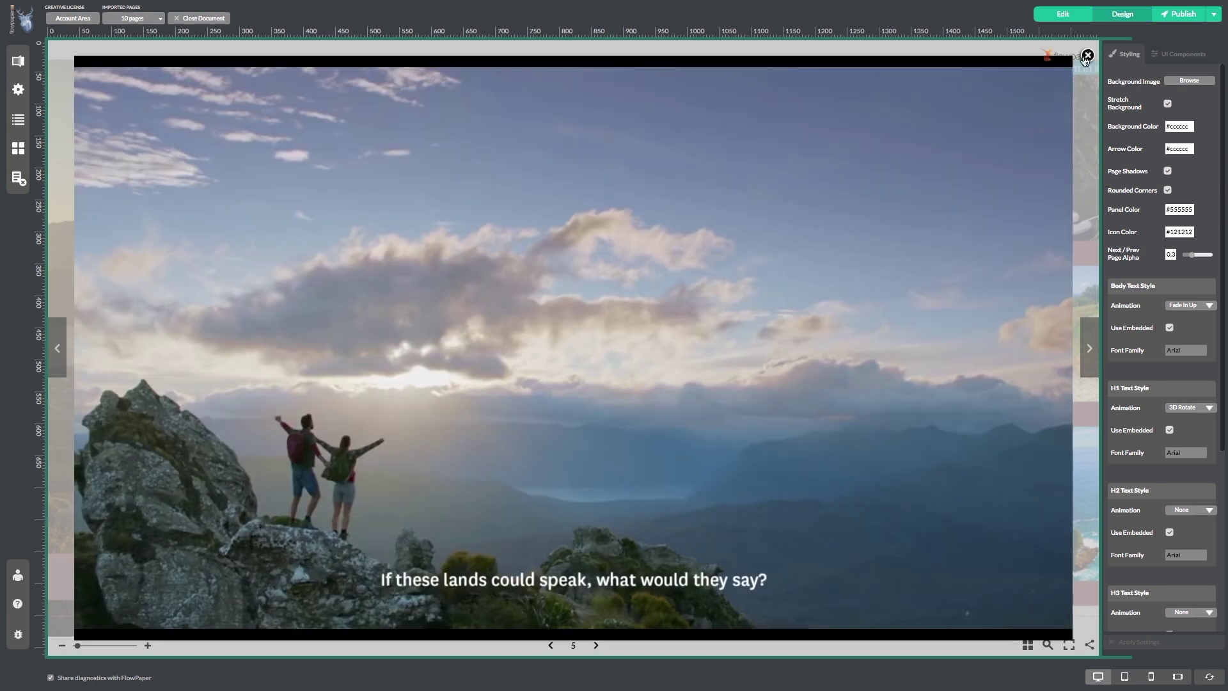
pyautogui.click(1088, 57)
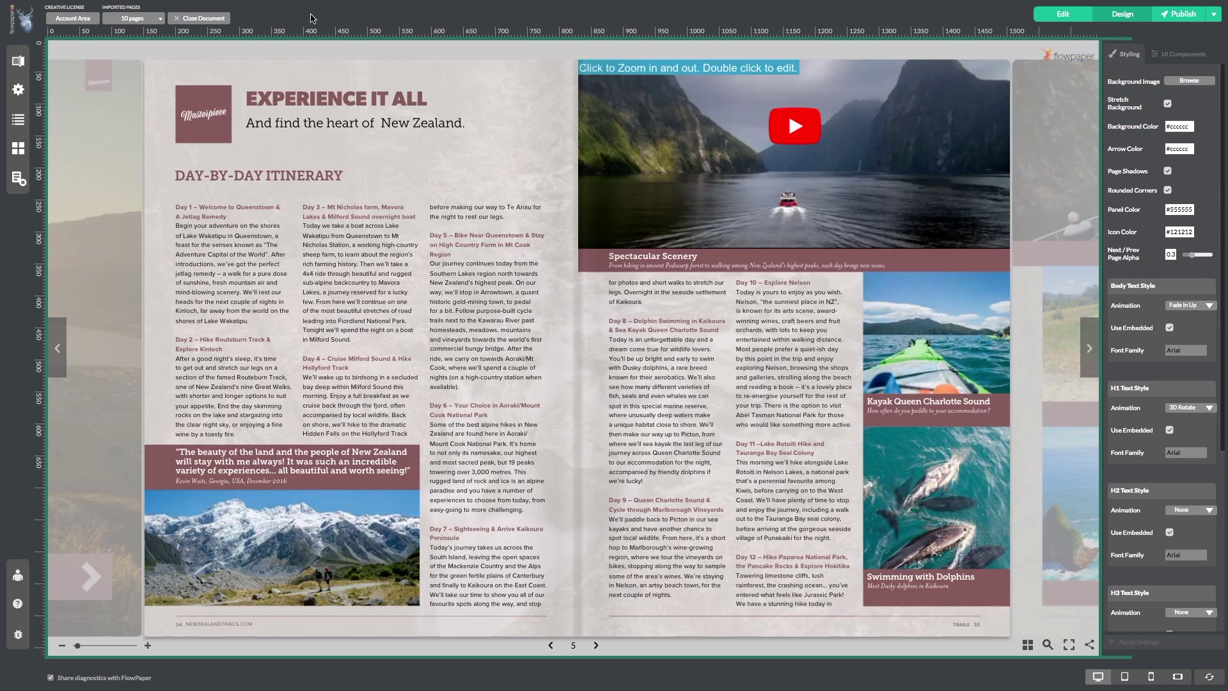
# - Use the FlowPaper logo to leave Brochure2 and return to the Dashboard
pyautogui.click(29, 20)
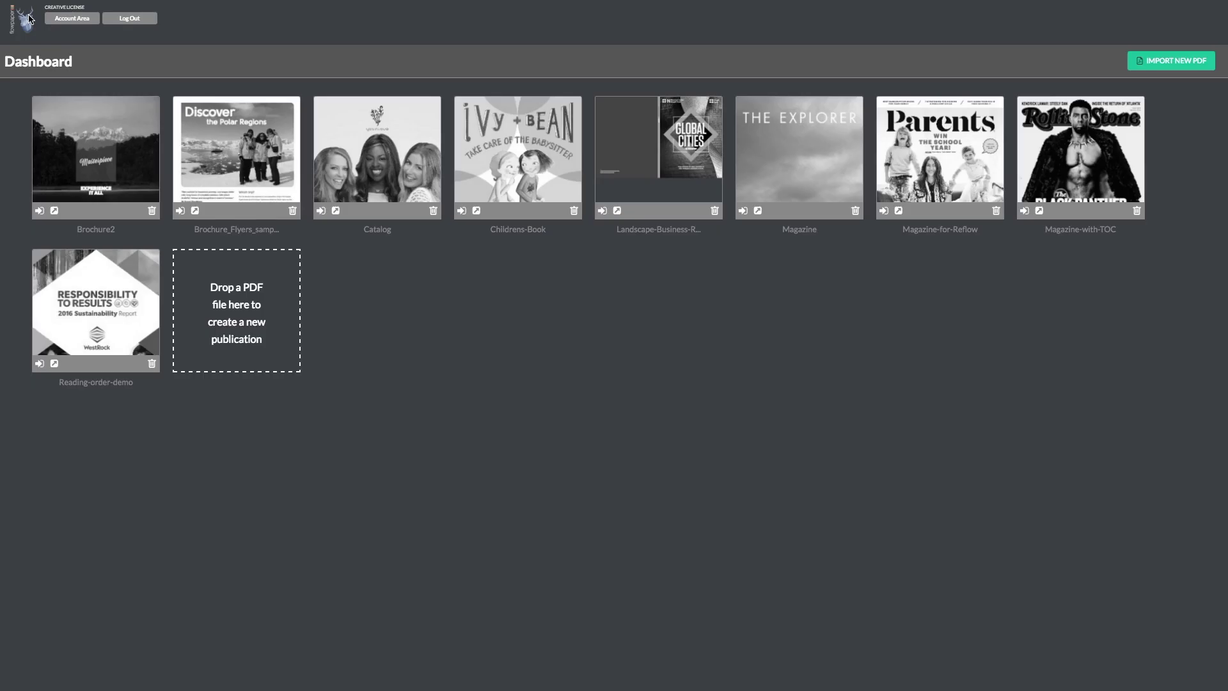